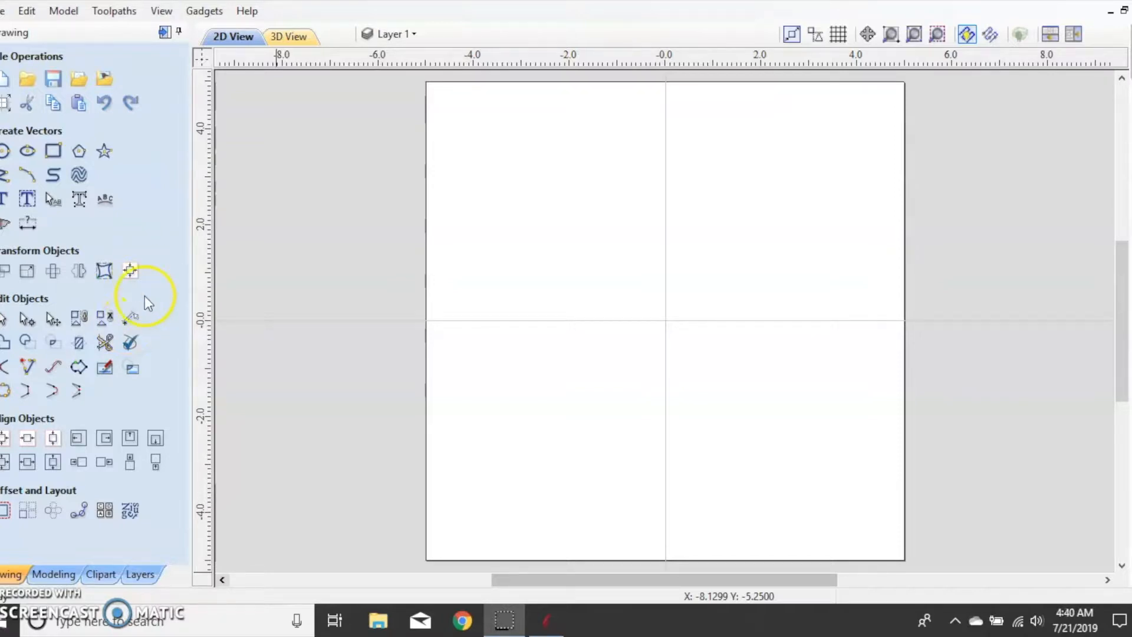
- Draw three circles in the material's upper-left, right and lower-left areas, about 3.2, 2 and 1.2 inches in diameter
click(4, 152)
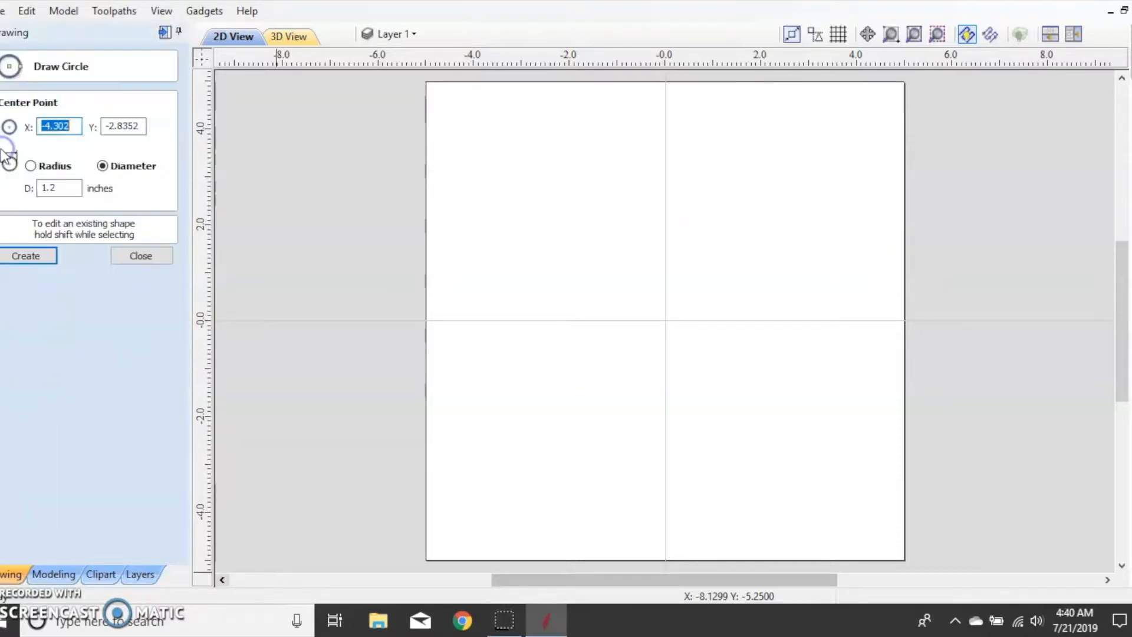
drag(462, 148, 516, 194)
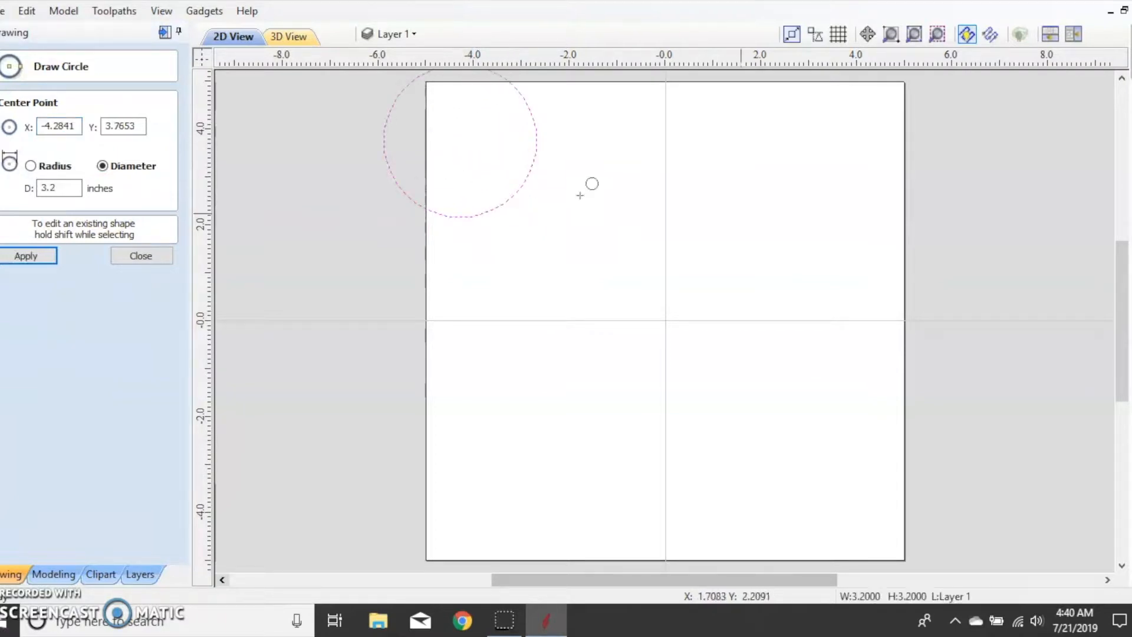
drag(874, 283, 852, 241)
drag(466, 464, 491, 469)
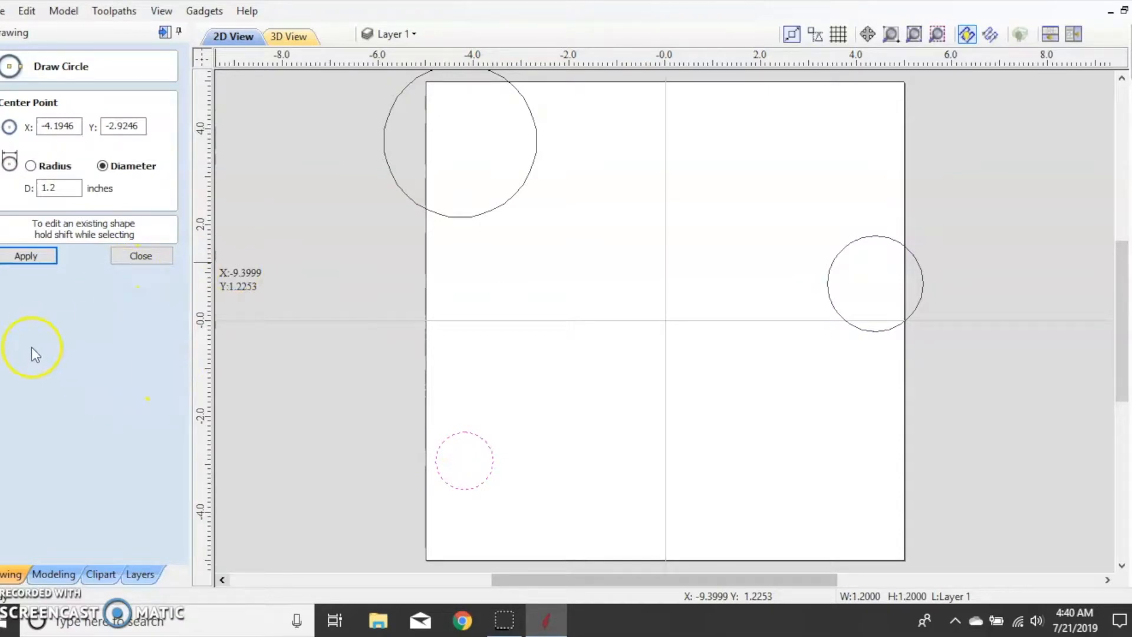
click(37, 260)
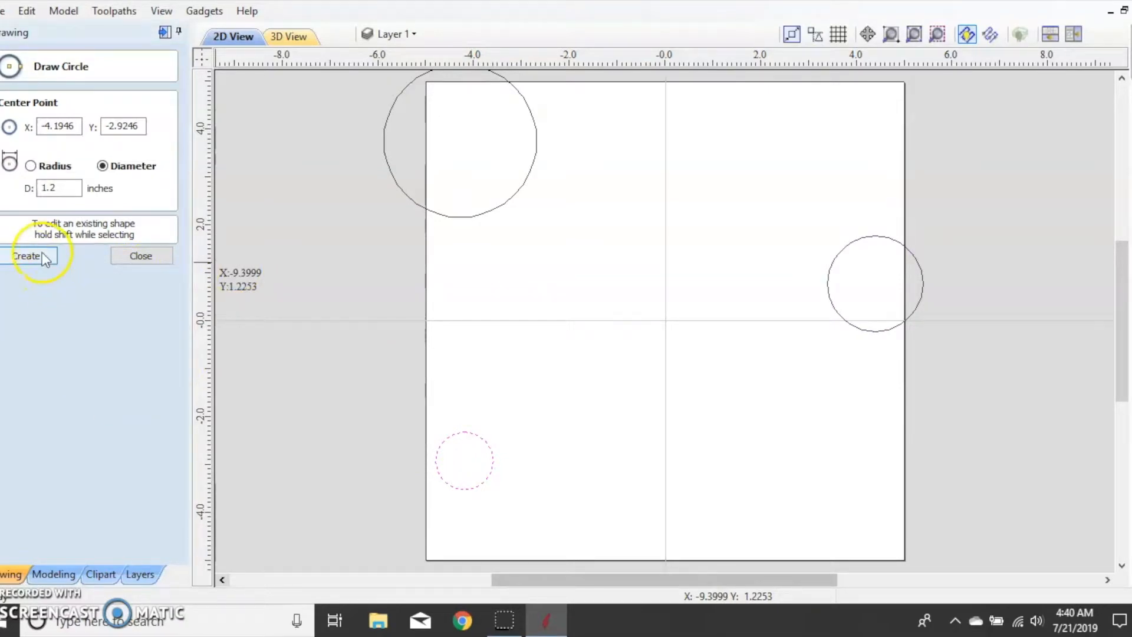
click(41, 256)
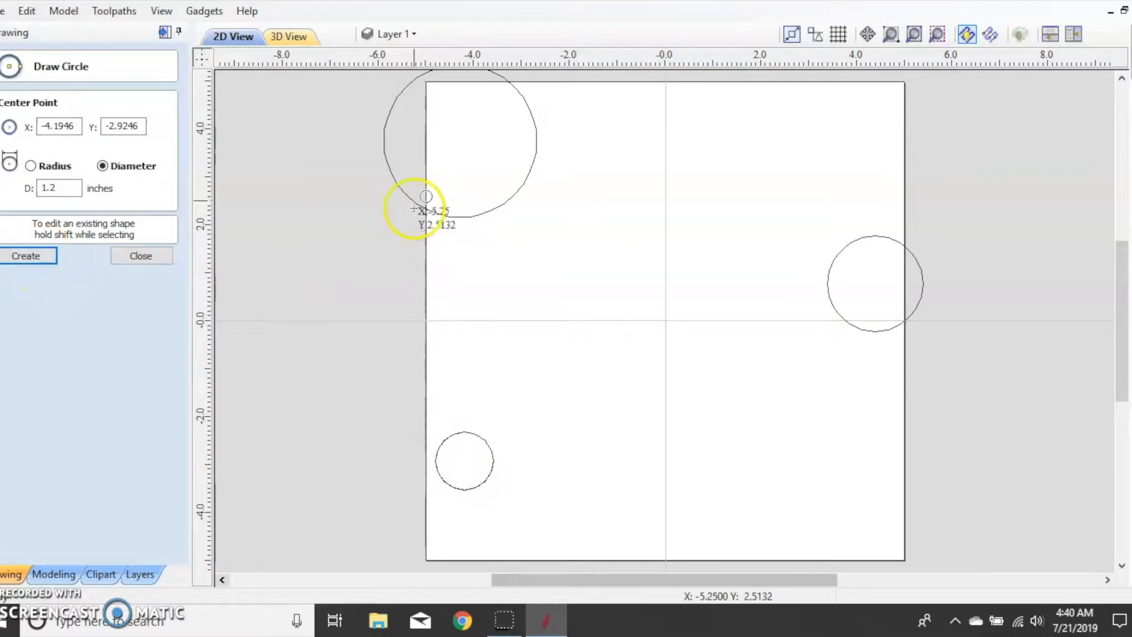
click(142, 256)
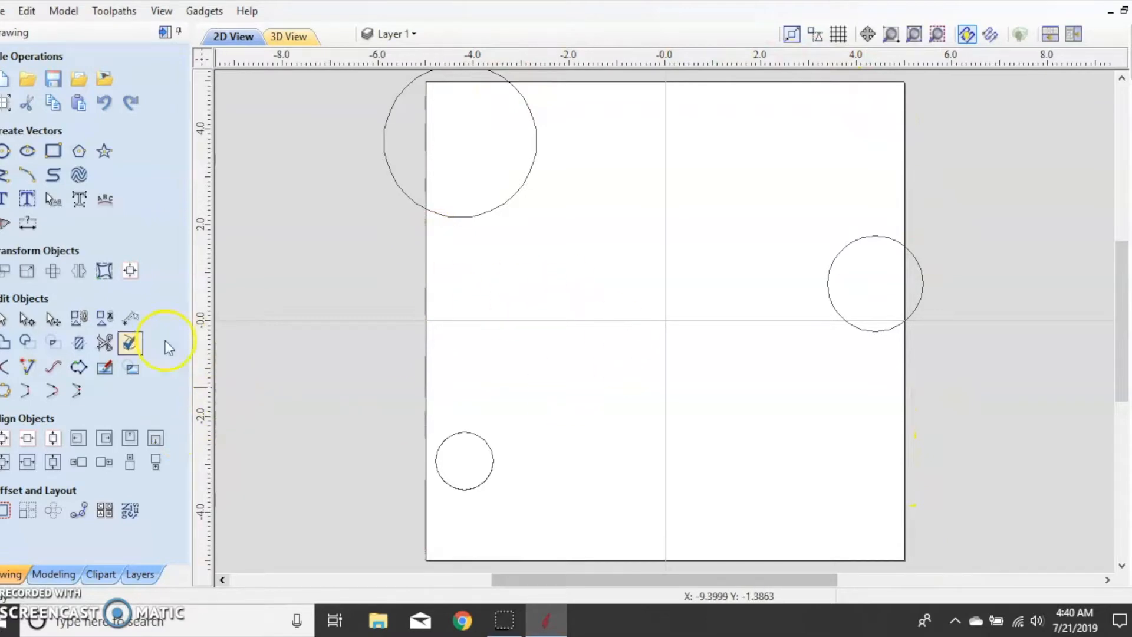
- Center the large, medium and small circles on the material, both horizontally and vertically
click(439, 215)
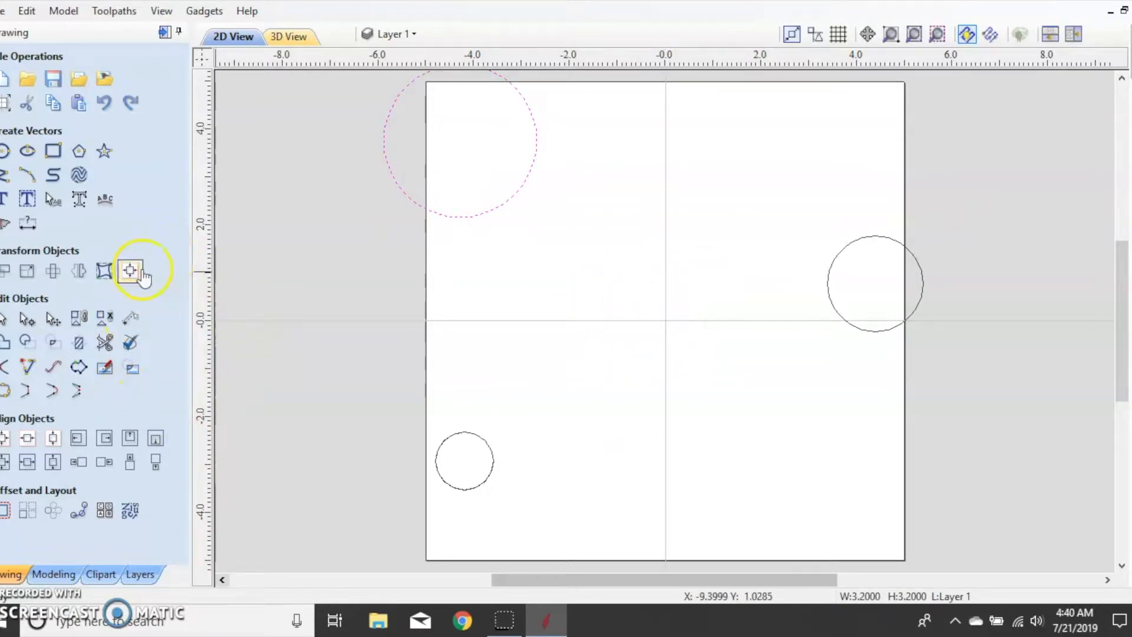
click(130, 271)
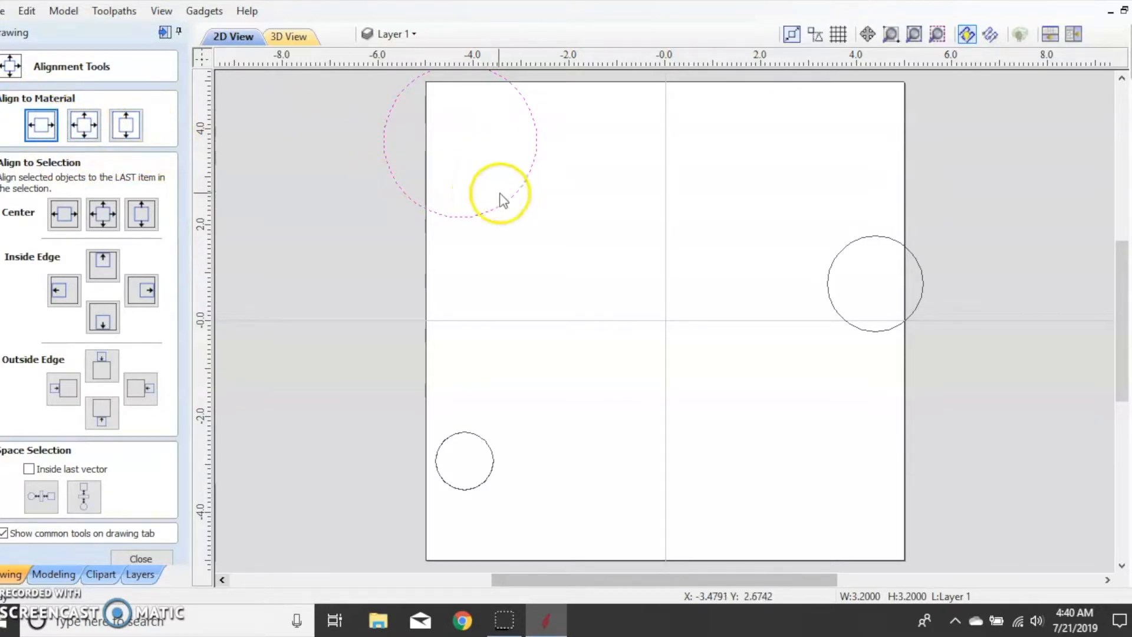
click(87, 131)
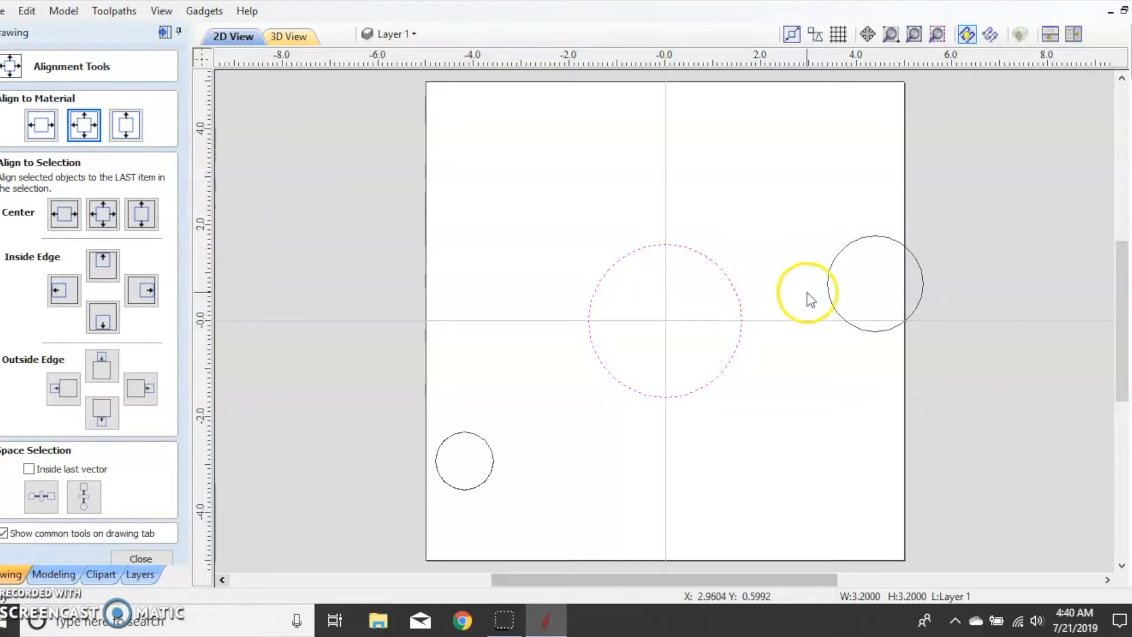
click(830, 298)
click(87, 129)
click(457, 435)
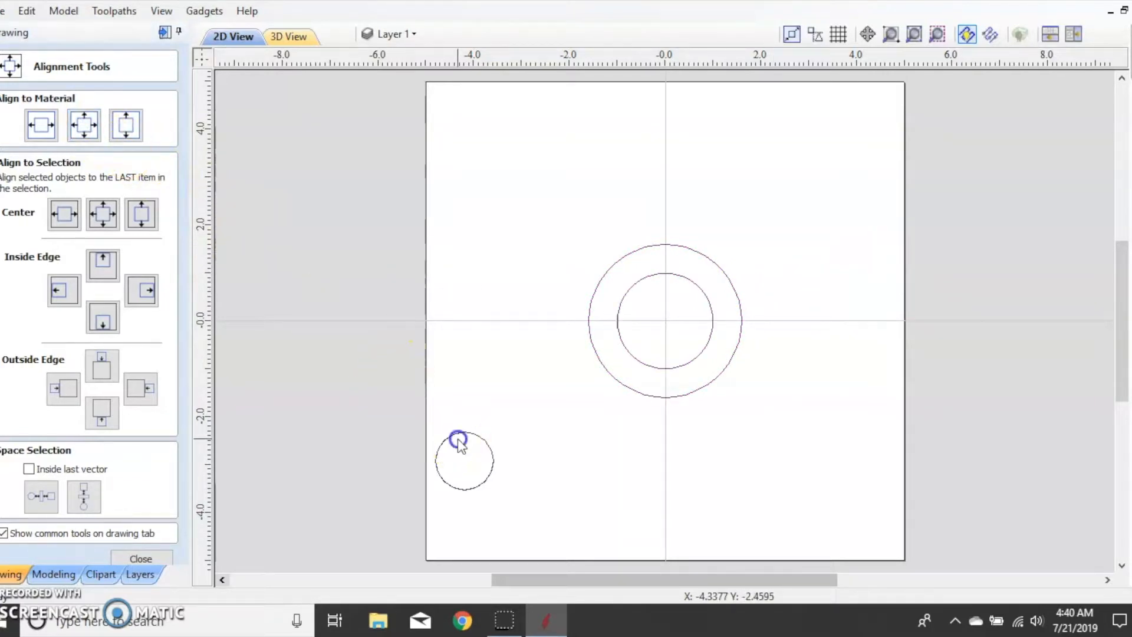
click(84, 125)
- Delete the duplicate small circle left in the material's lower-left area
click(448, 438)
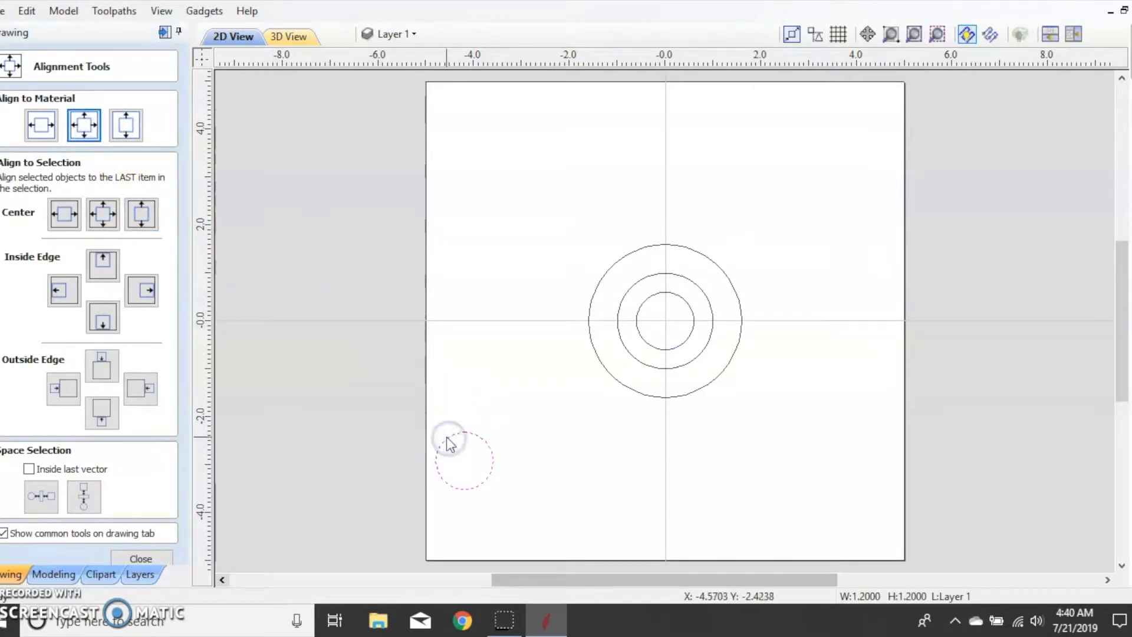
right_click(446, 435)
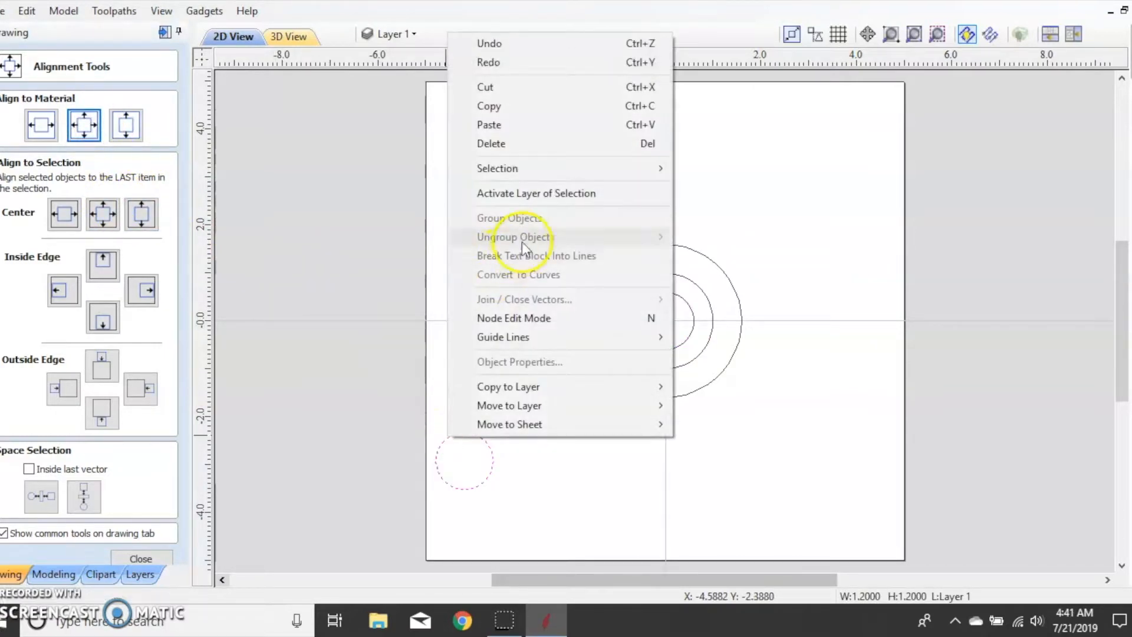
click(521, 145)
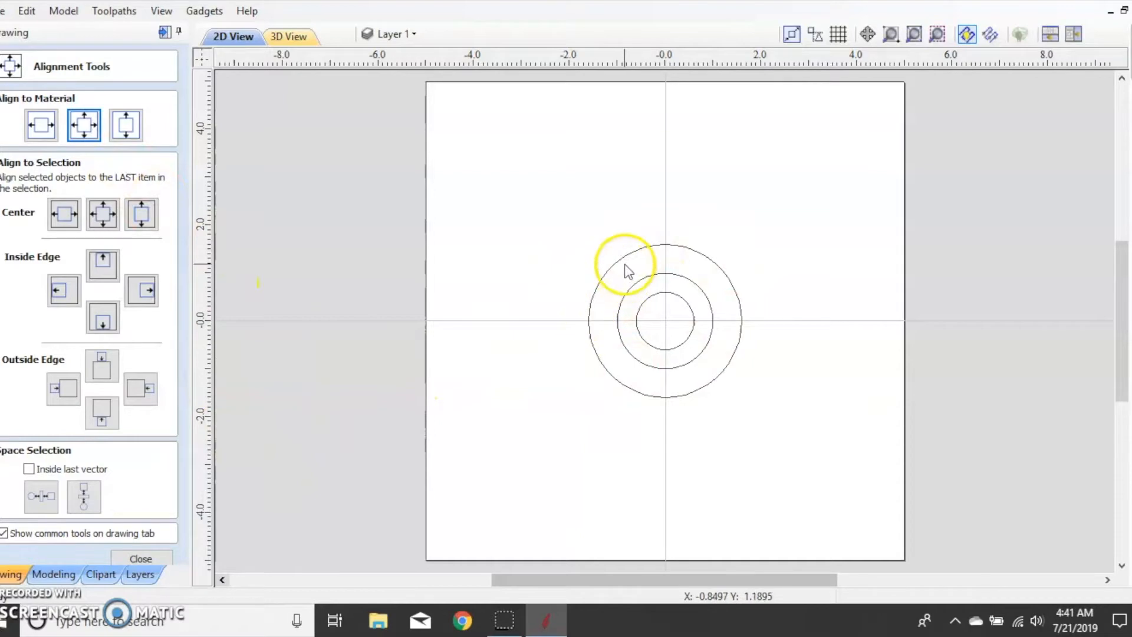
- Delete all three concentric circles from the center of the material
drag(556, 212, 759, 372)
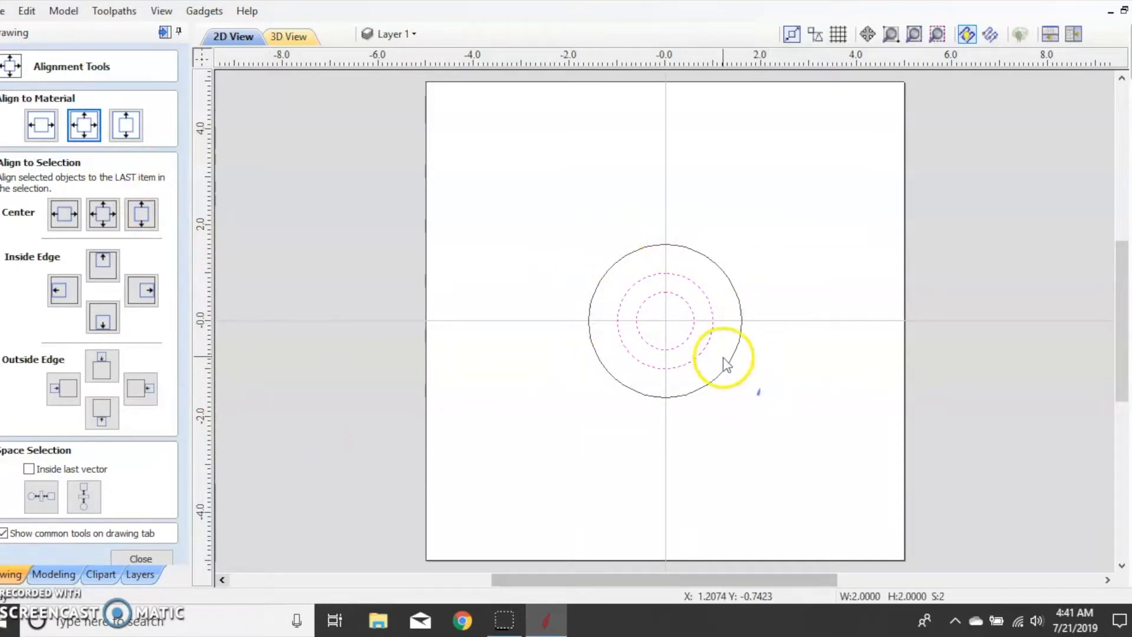
drag(523, 213, 789, 429)
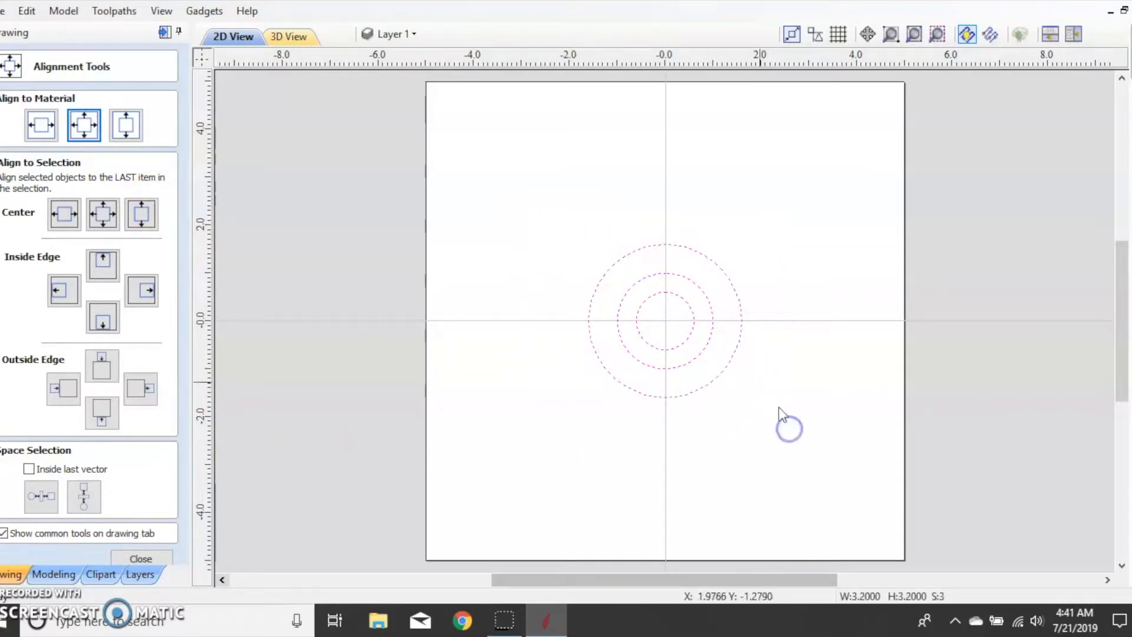
right_click(744, 358)
click(809, 308)
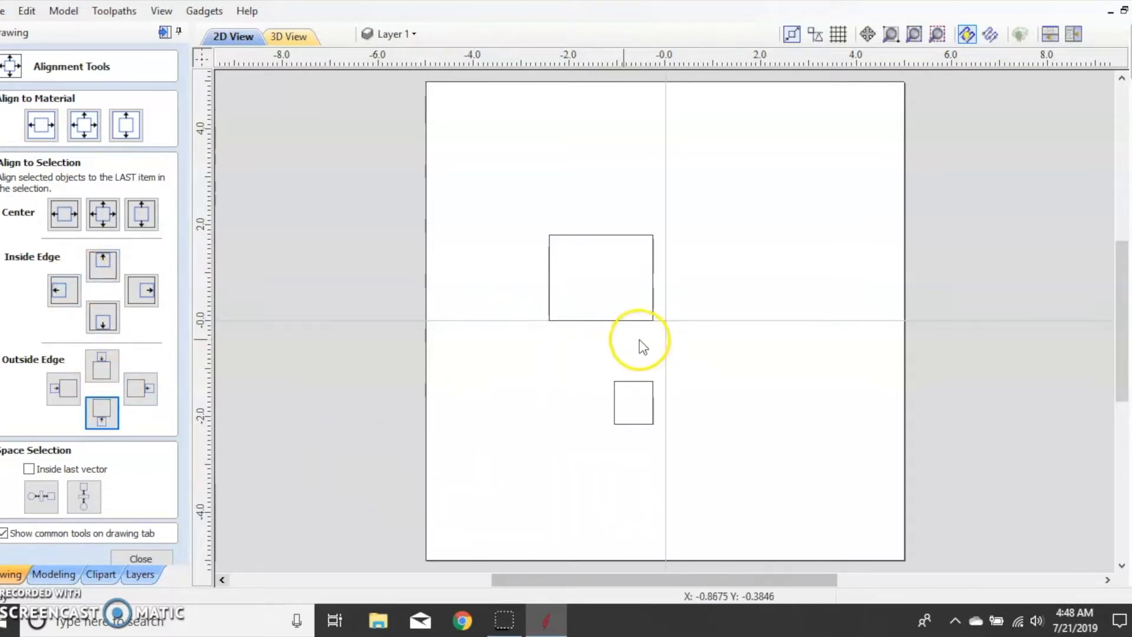
- Align the small rectangle to the right inside edge of the large rectangle and close the alignment tools
click(642, 385)
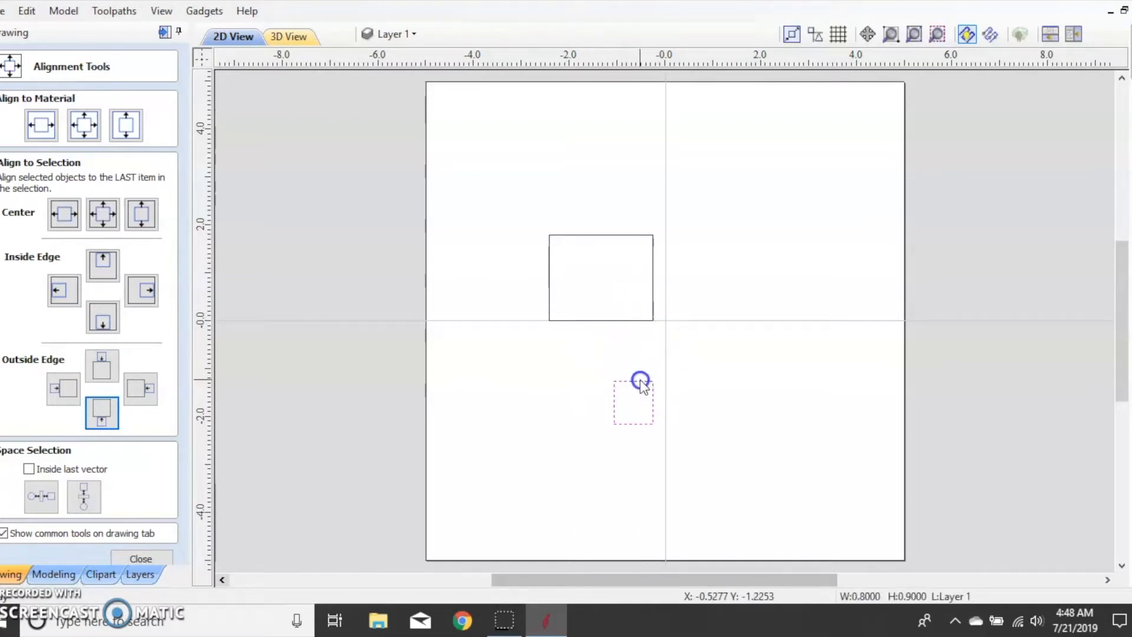
shift+click(629, 320)
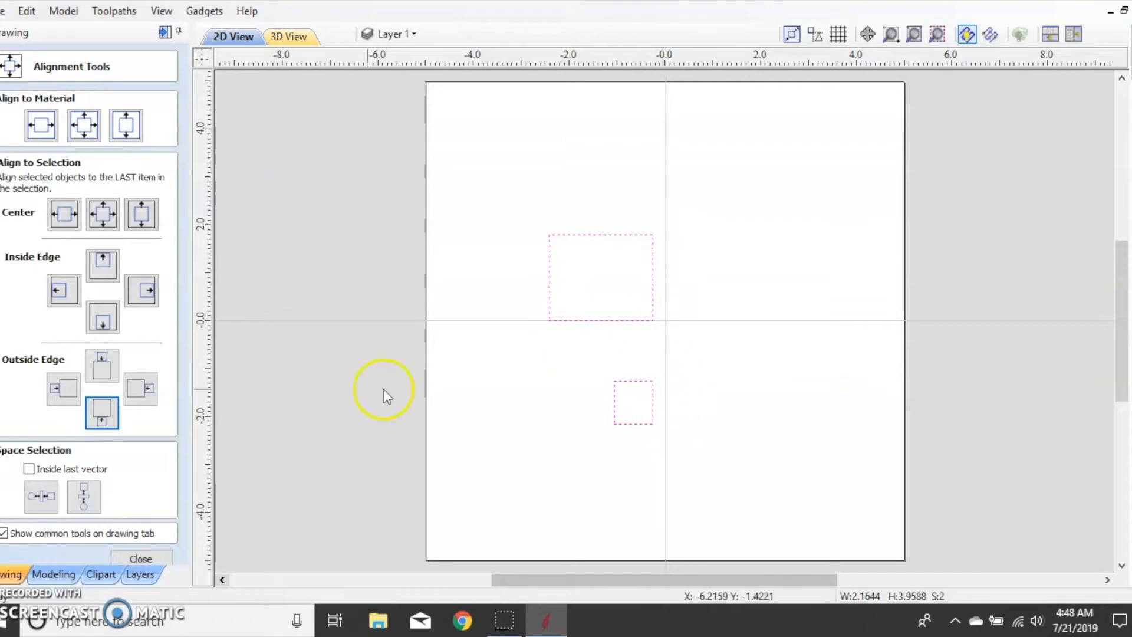
click(149, 291)
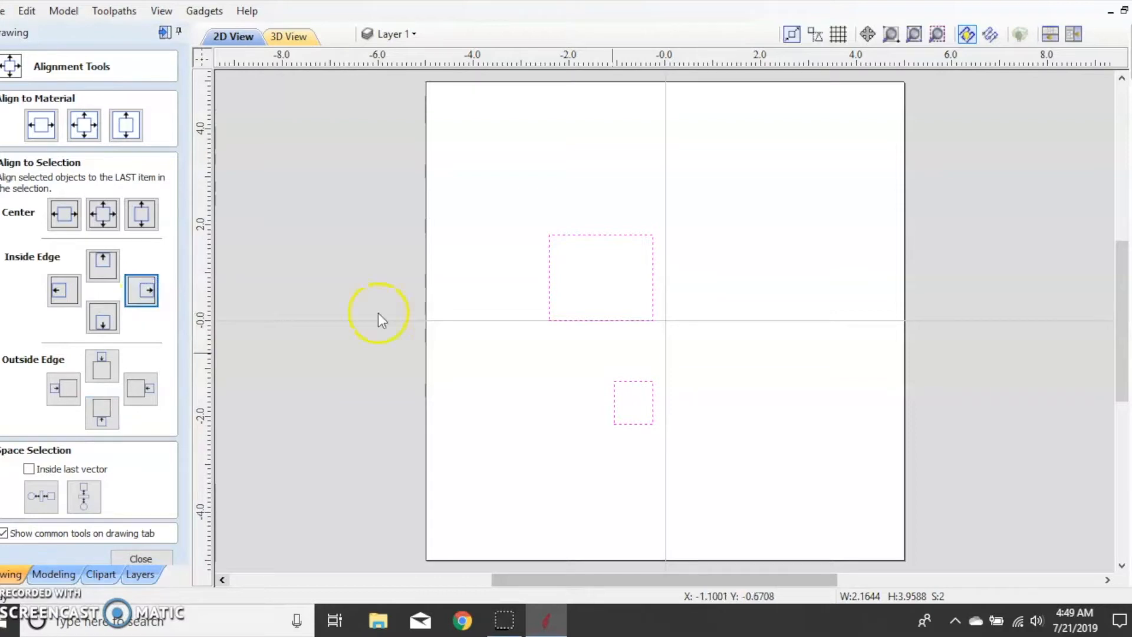
click(143, 557)
- Move the small rectangle about 2.3 inches to the right, away from the large rectangle
click(49, 320)
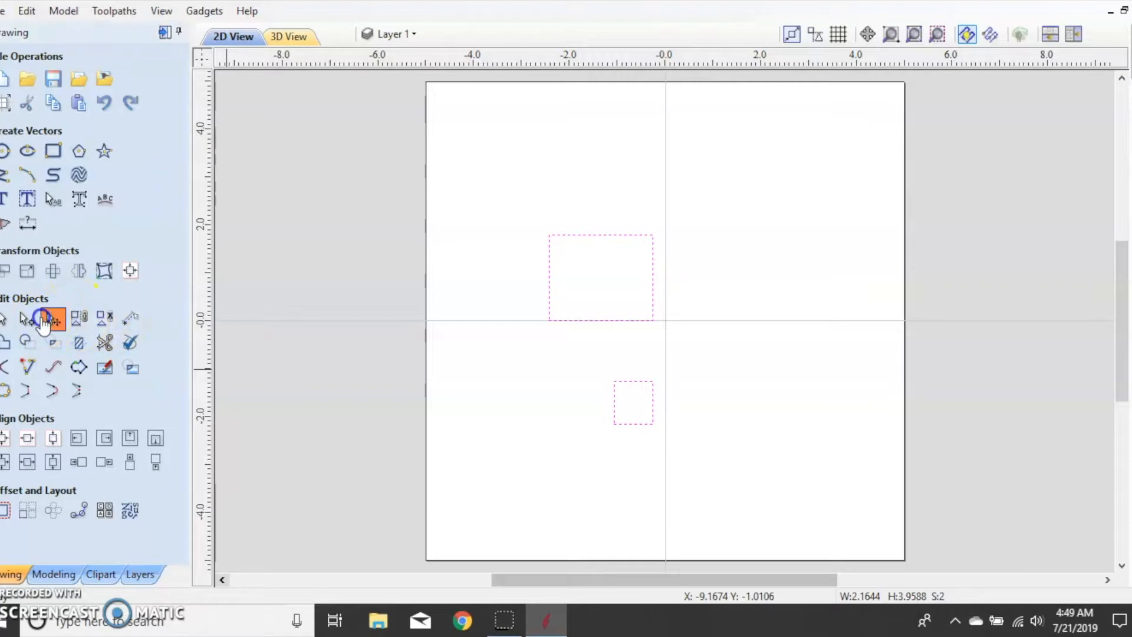
click(625, 396)
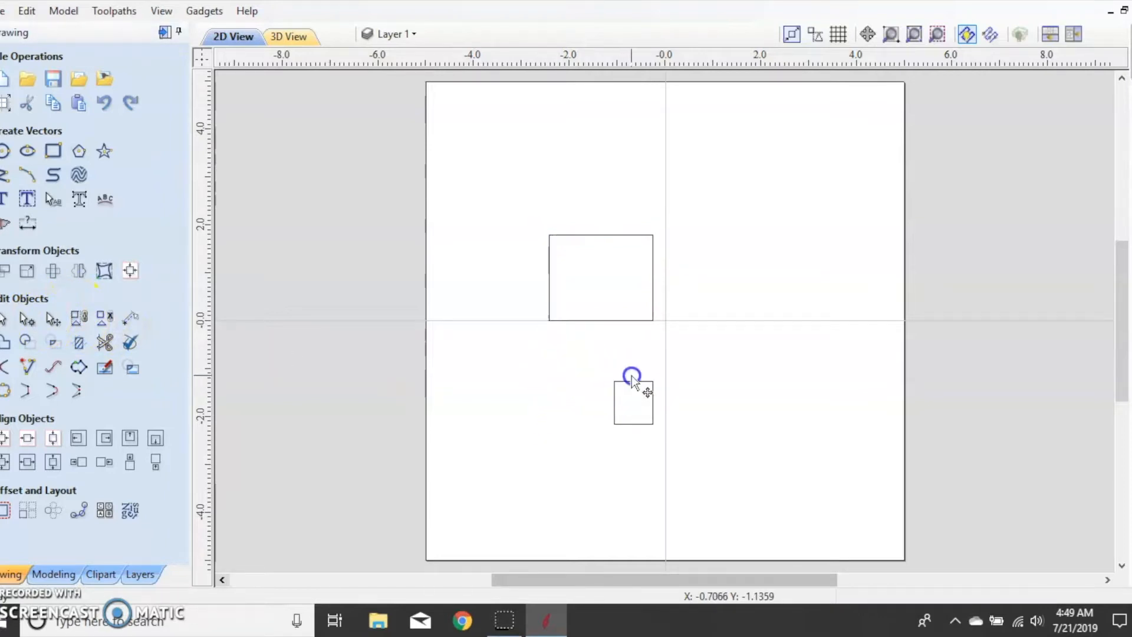
click(634, 381)
drag(634, 397, 746, 396)
- Try aligning the small rectangle to the large rectangle's right and top inside edges, and undo both alignments
click(130, 270)
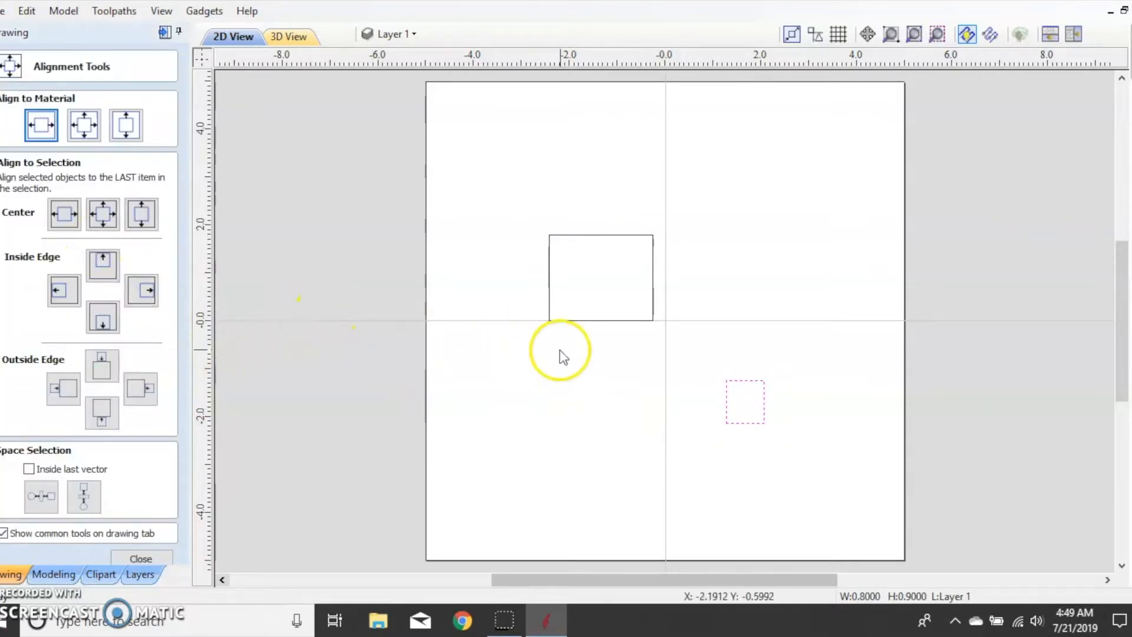
shift+click(570, 320)
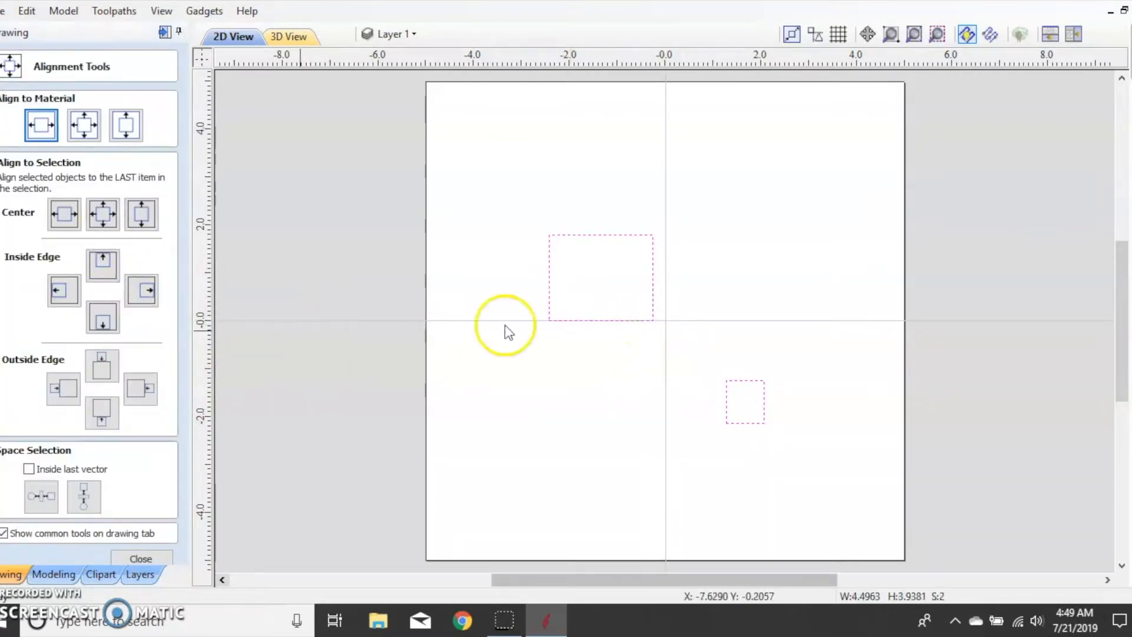
click(144, 289)
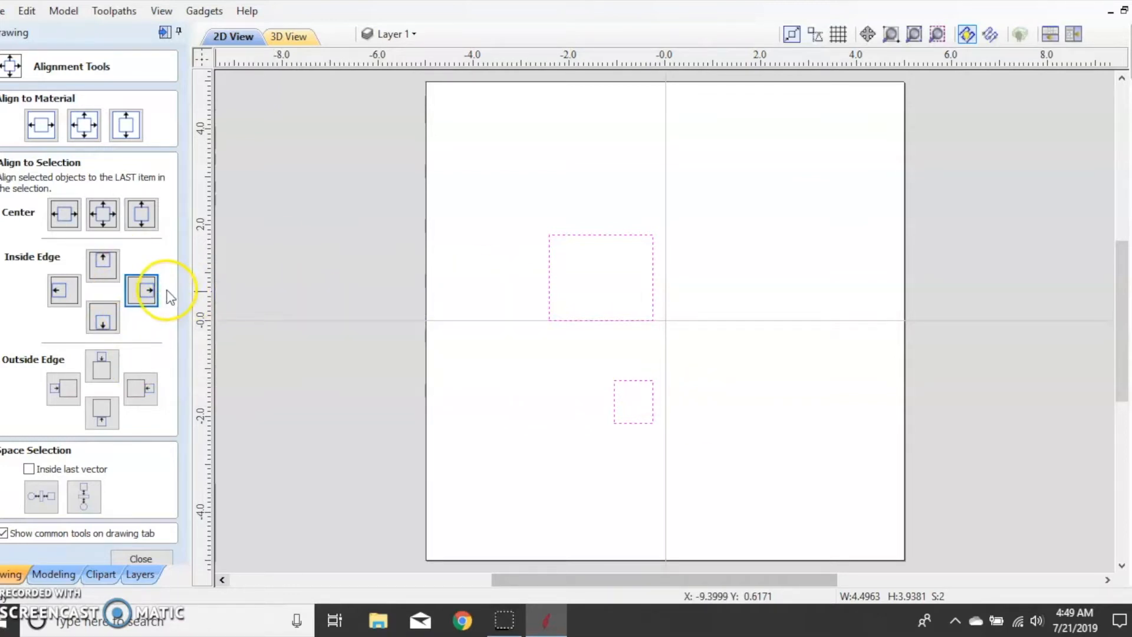
click(104, 263)
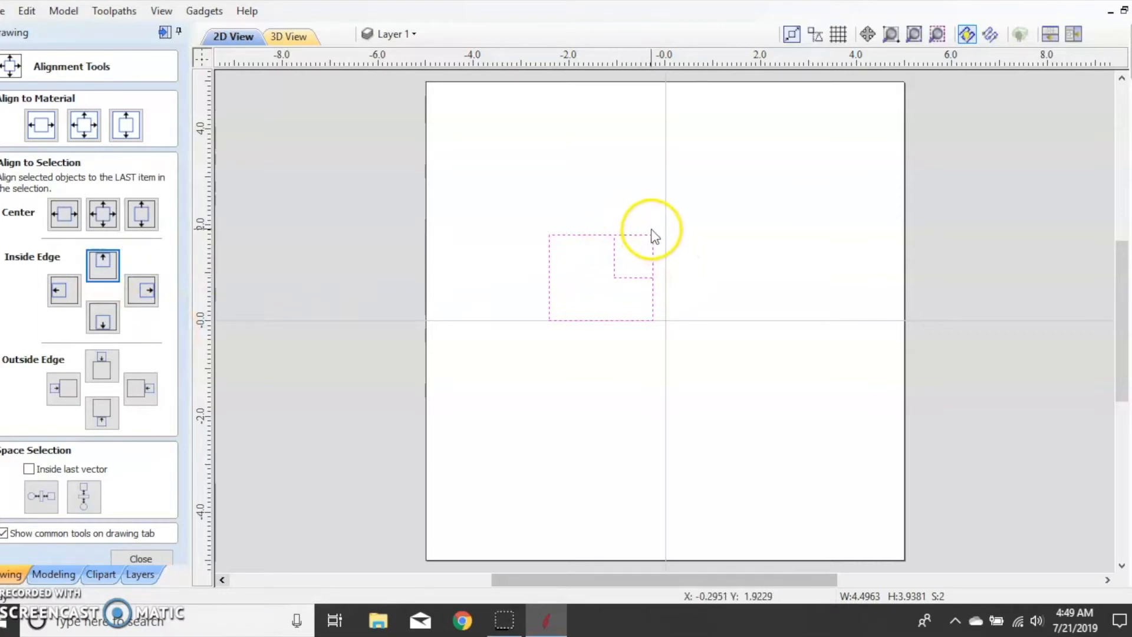
key(ctrl+z)
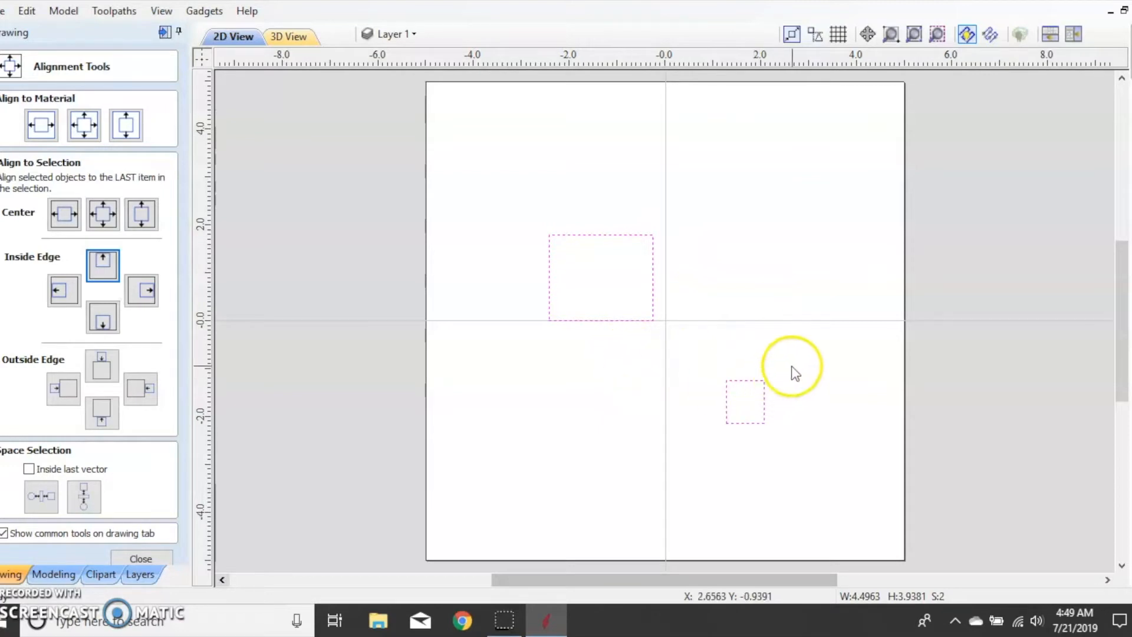
- Align the small rectangle to the left inside edge of the large rectangle
click(620, 419)
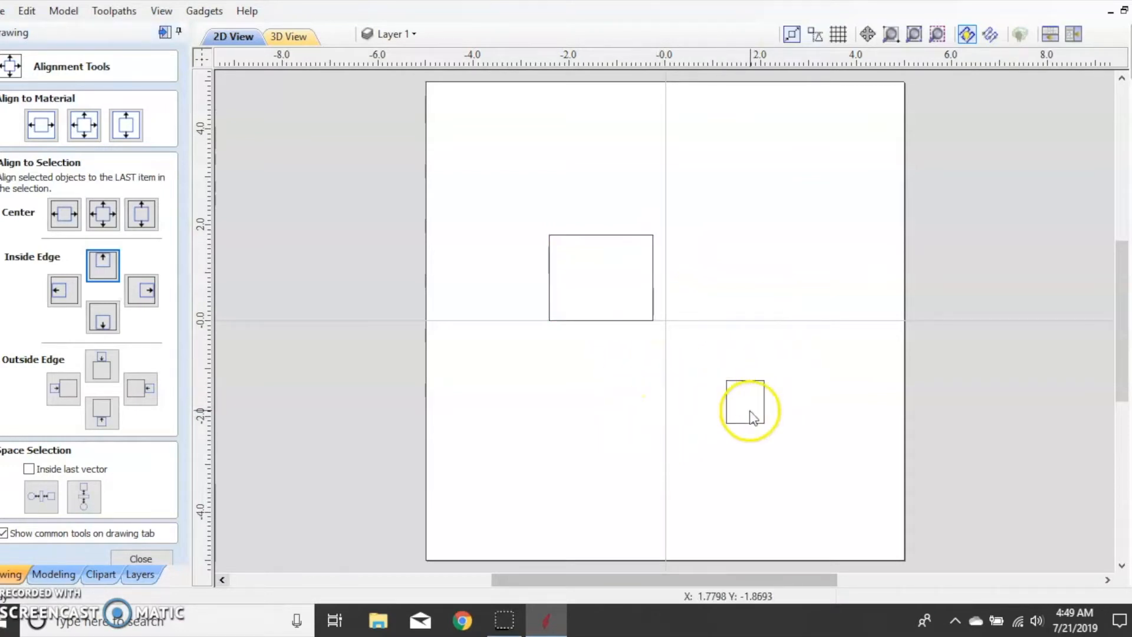
click(765, 412)
shift+click(640, 321)
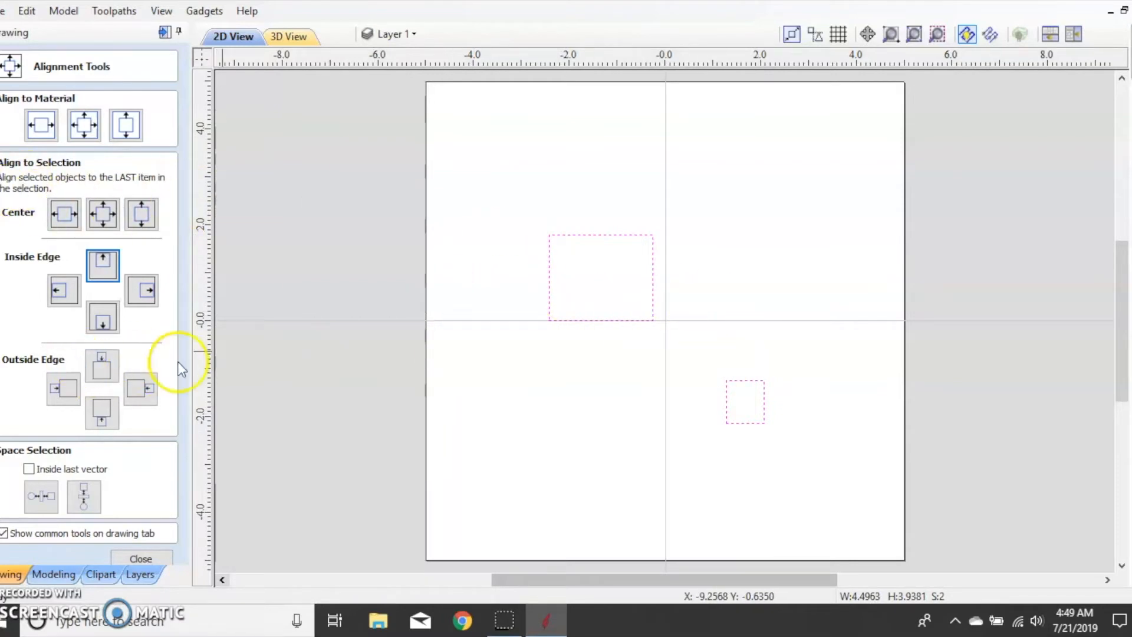
click(58, 297)
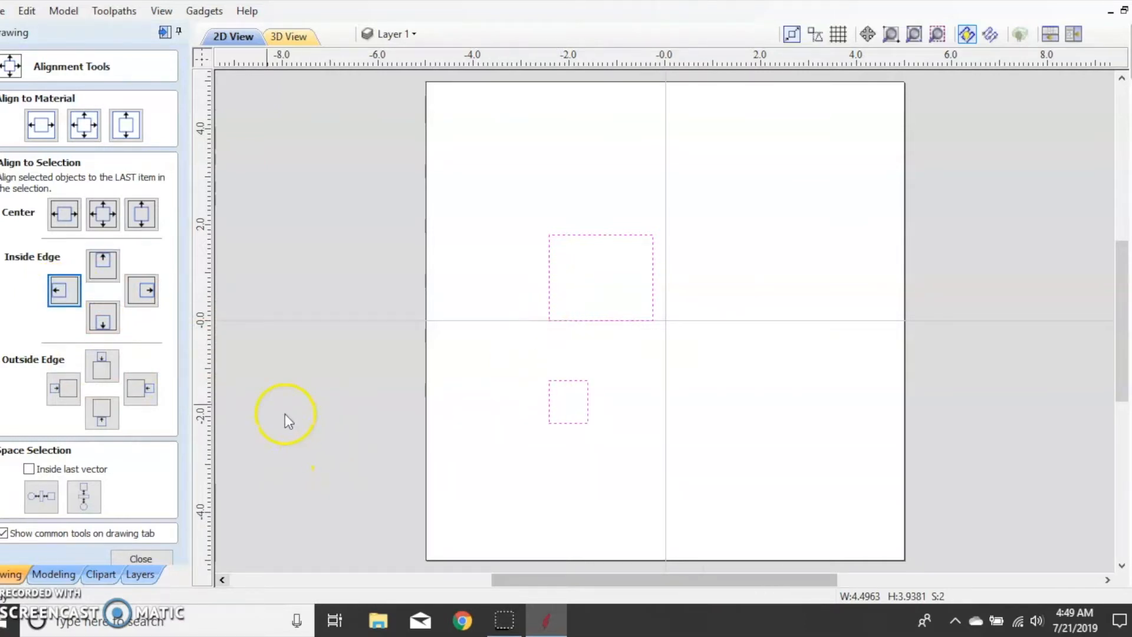
- Try aligning the small rectangle to the large rectangle's right, left, bottom and top outside edges in turn, and undo the alignments
click(137, 403)
click(81, 394)
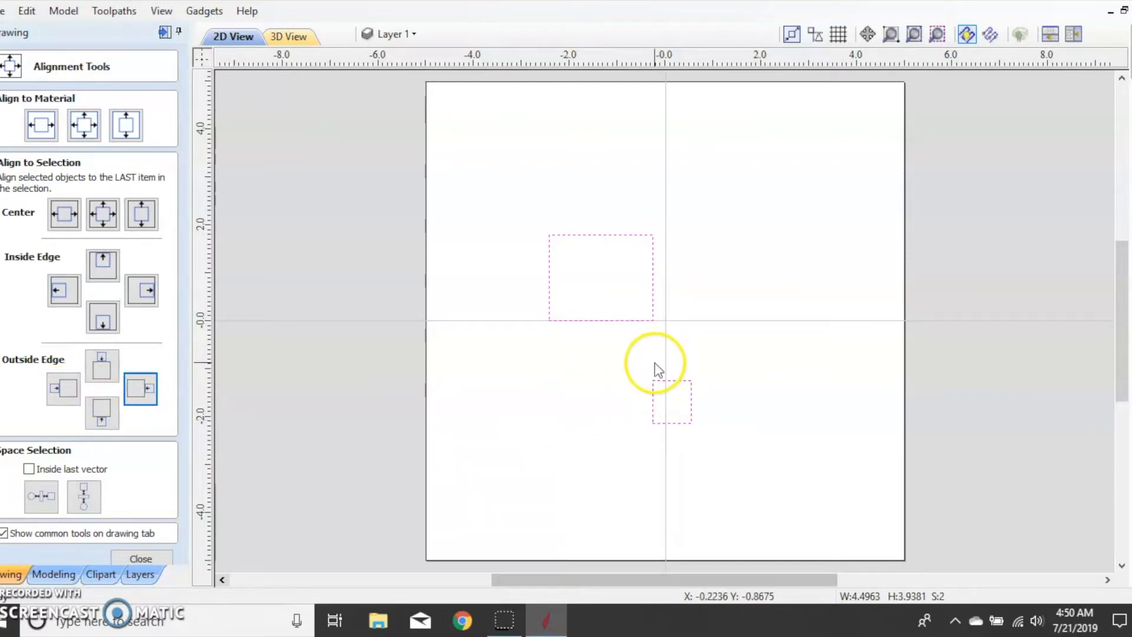
click(71, 393)
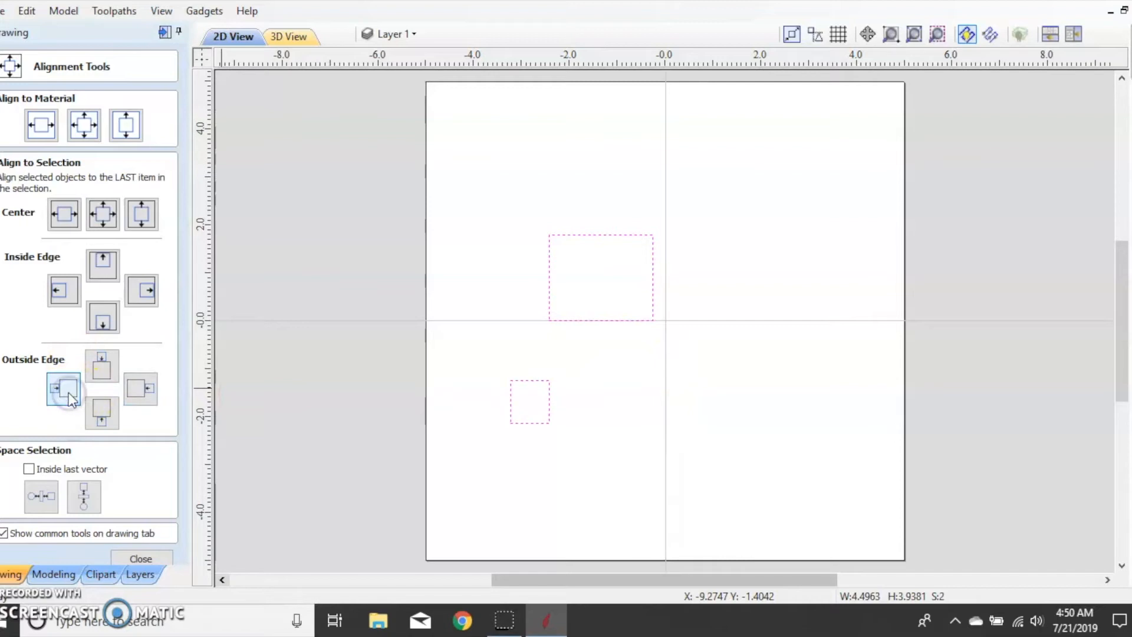
click(110, 420)
click(109, 377)
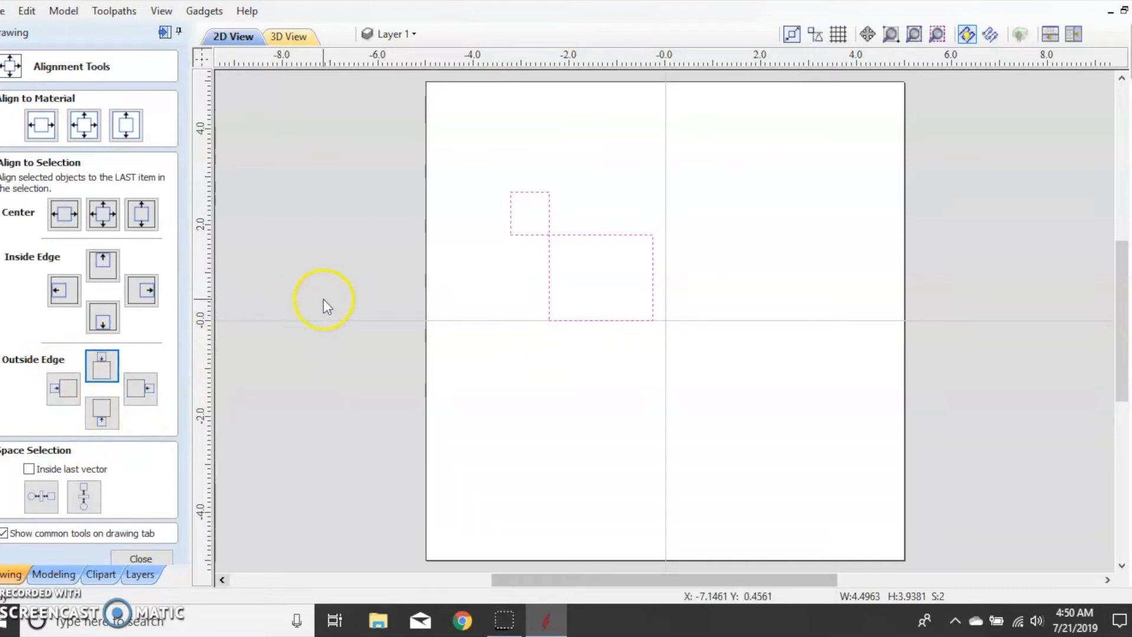
drag(558, 228, 645, 315)
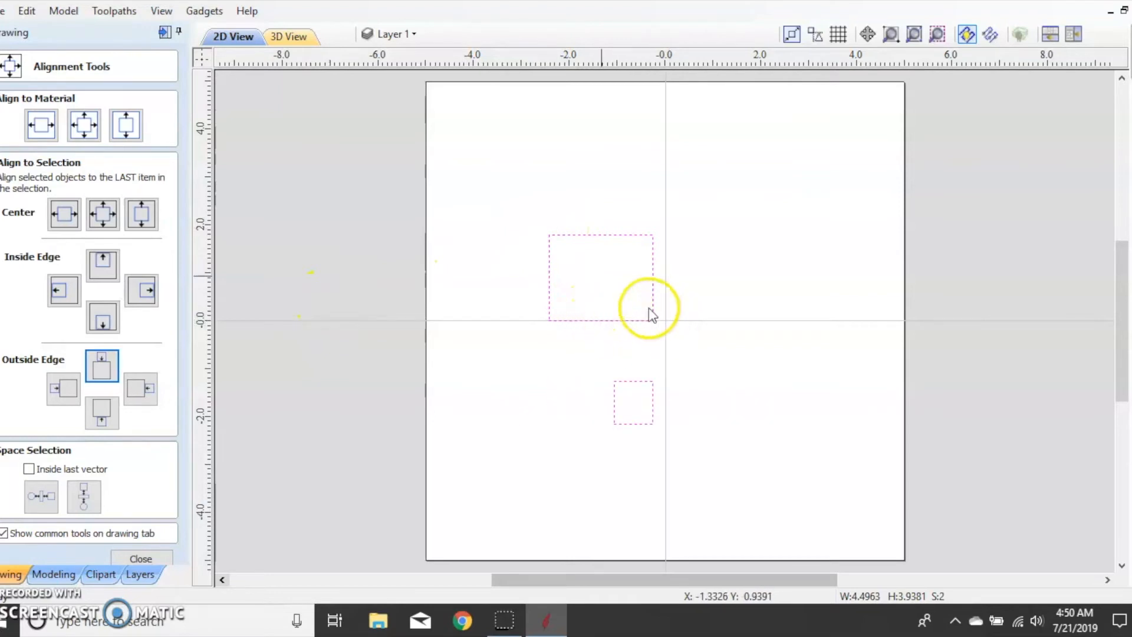
- Close the alignment tools and delete both rectangles
click(128, 556)
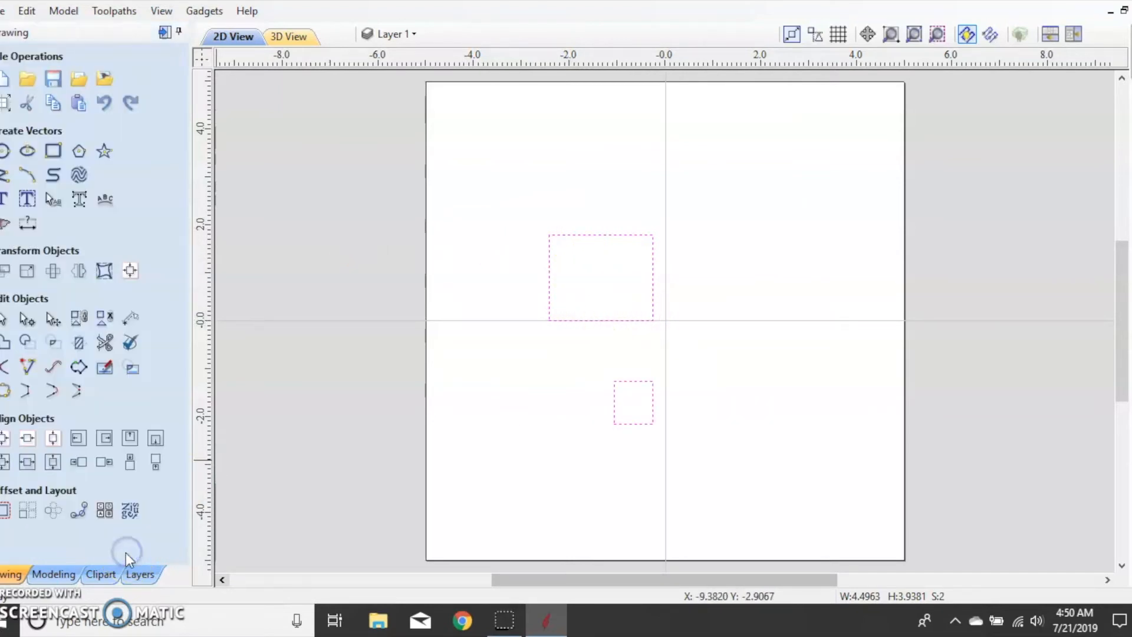
mouse_move(495, 189)
mouse_down()
mouse_move(691, 432)
mouse_move(678, 407)
mouse_up()
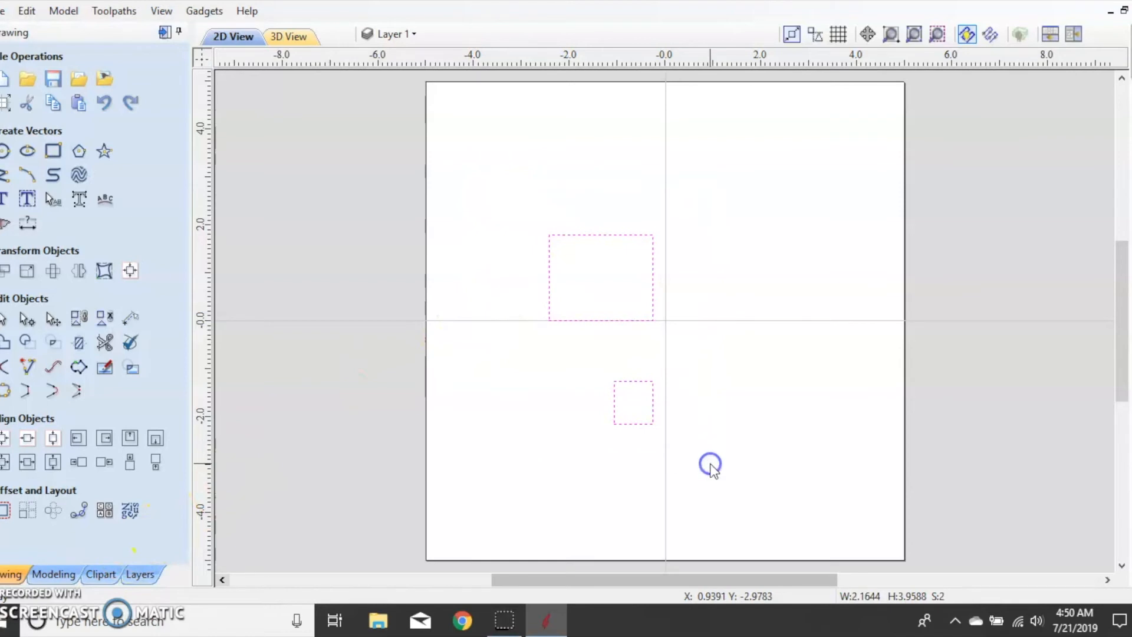
right_click(596, 316)
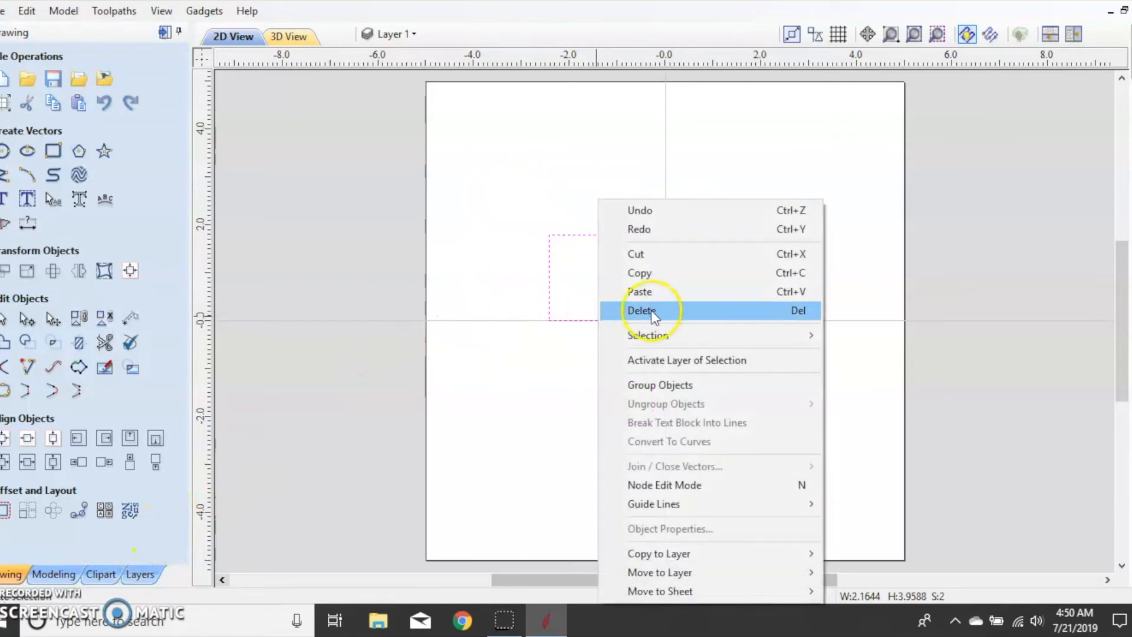
click(653, 310)
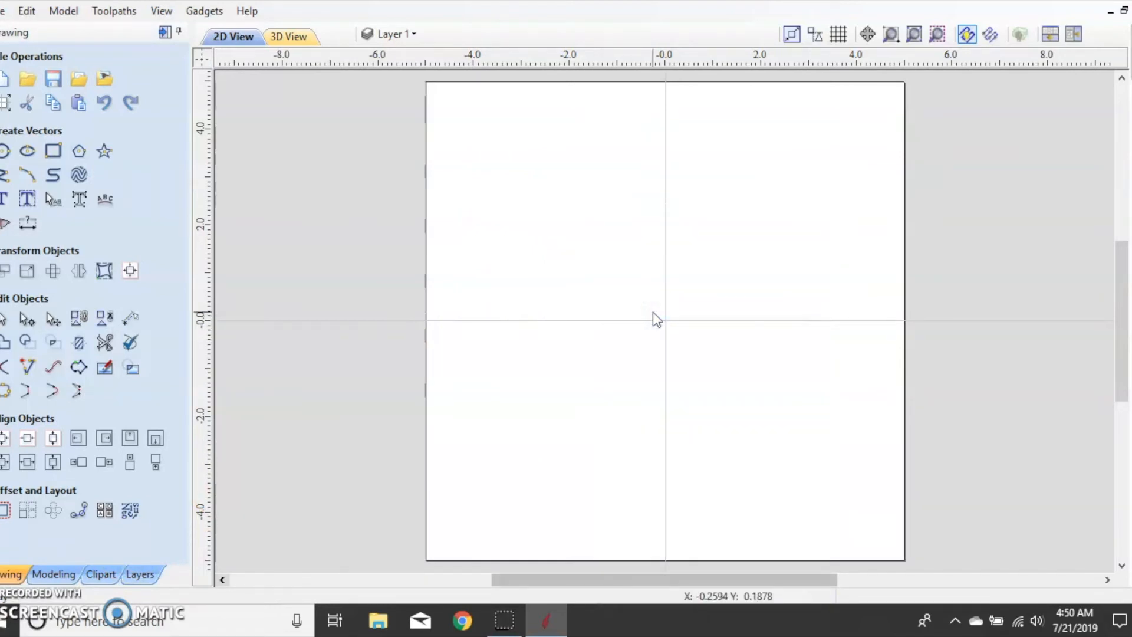